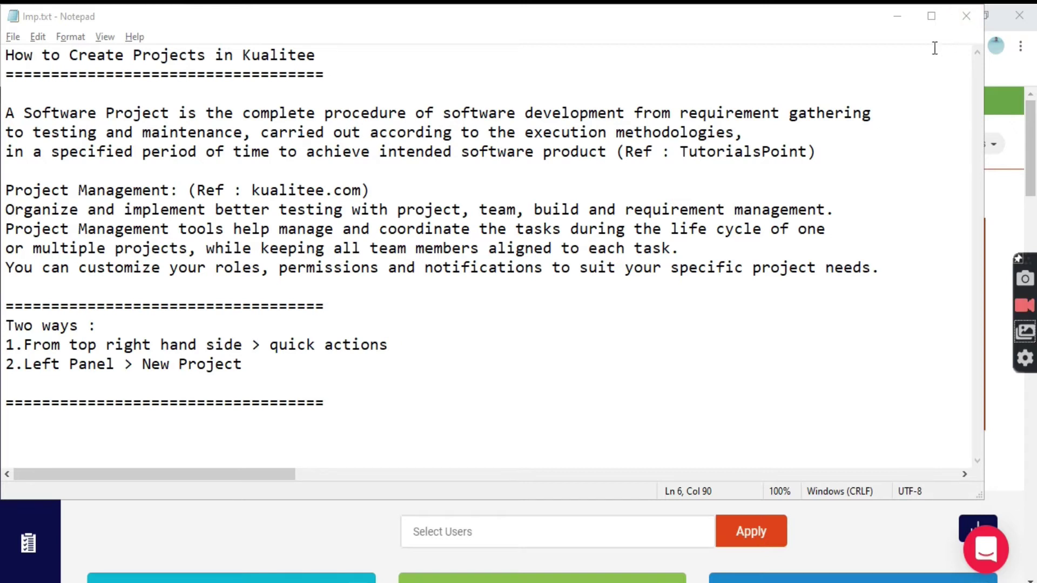
# - Hide the notes, glance at Quick Actions, and go to the Project Management page
pyautogui.click(897, 16)
pyautogui.click(955, 146)
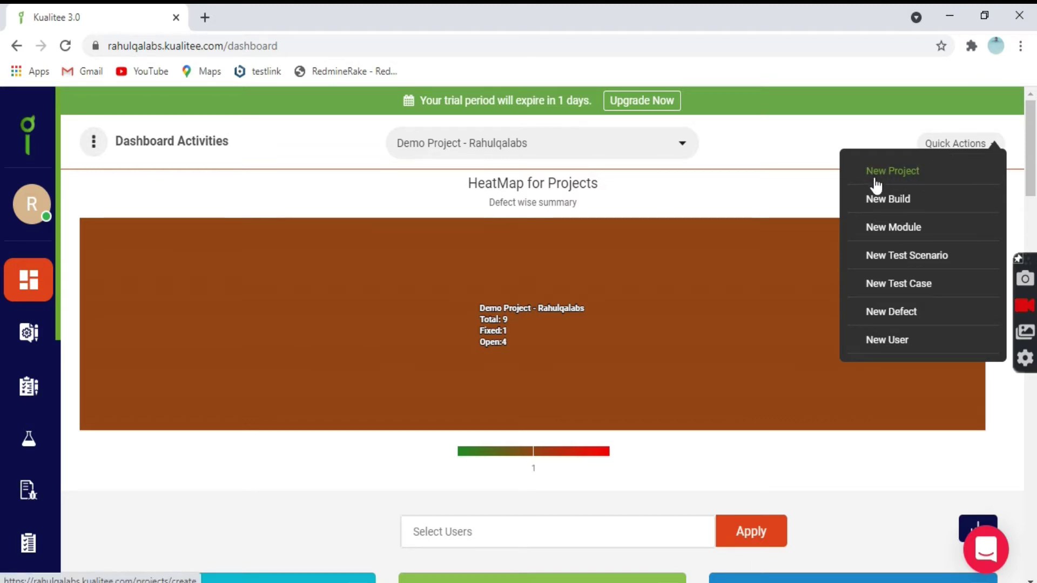
pyautogui.click(899, 255)
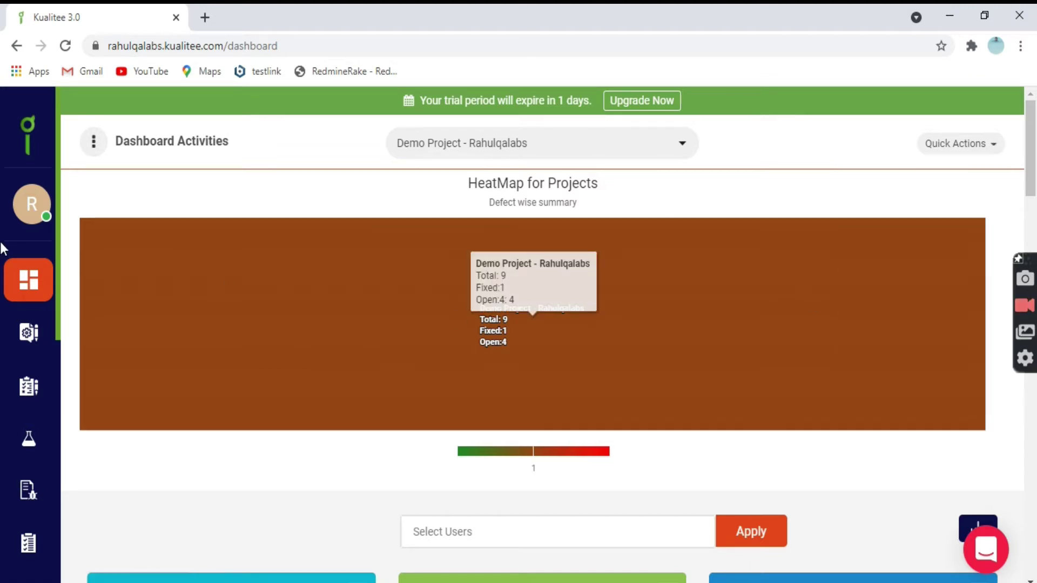
pyautogui.click(30, 338)
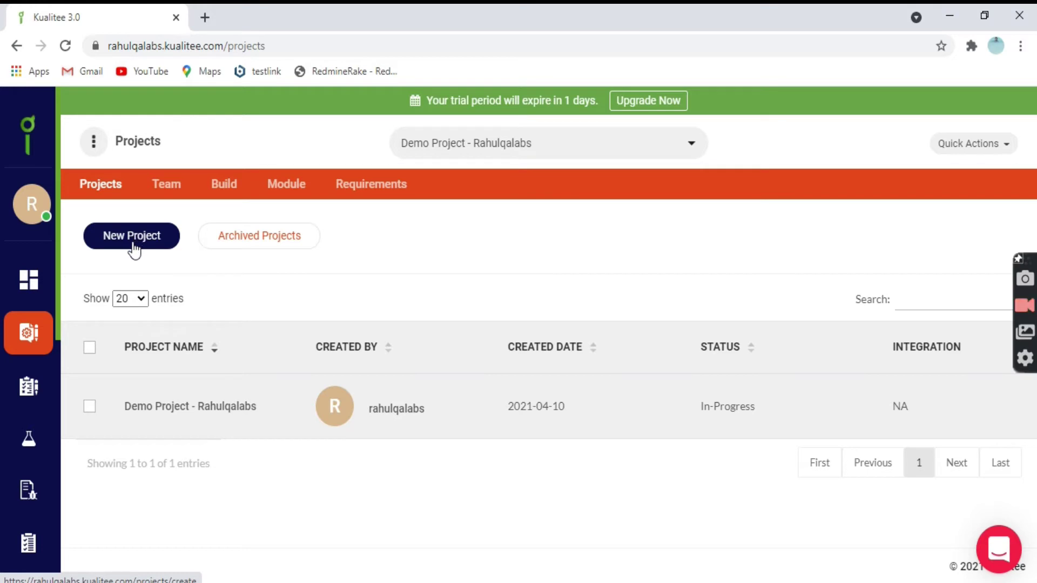
# - Start a new project named 'Demo project 1' with type Desktop
pyautogui.click(132, 244)
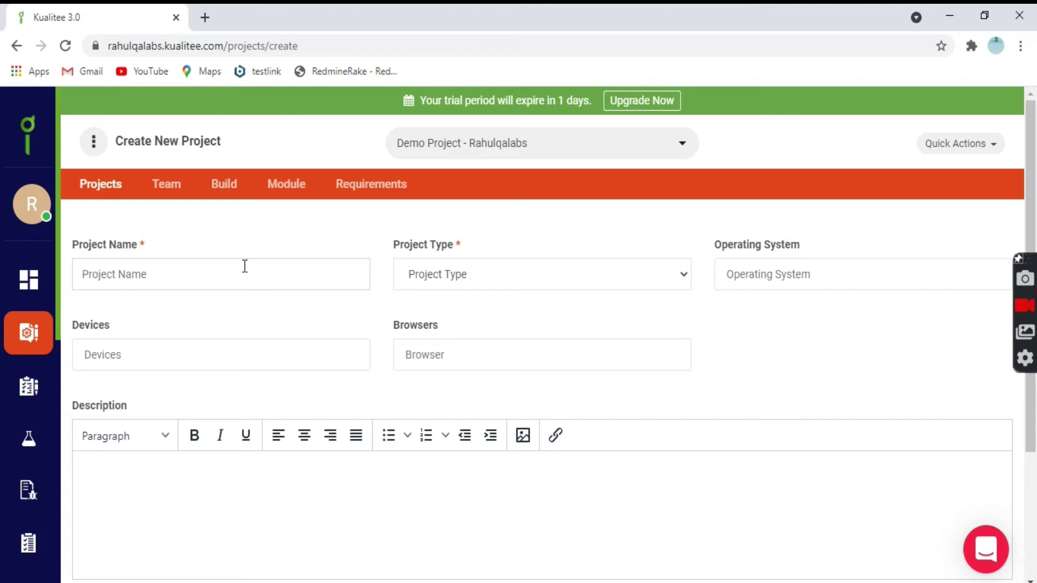
pyautogui.click(208, 277)
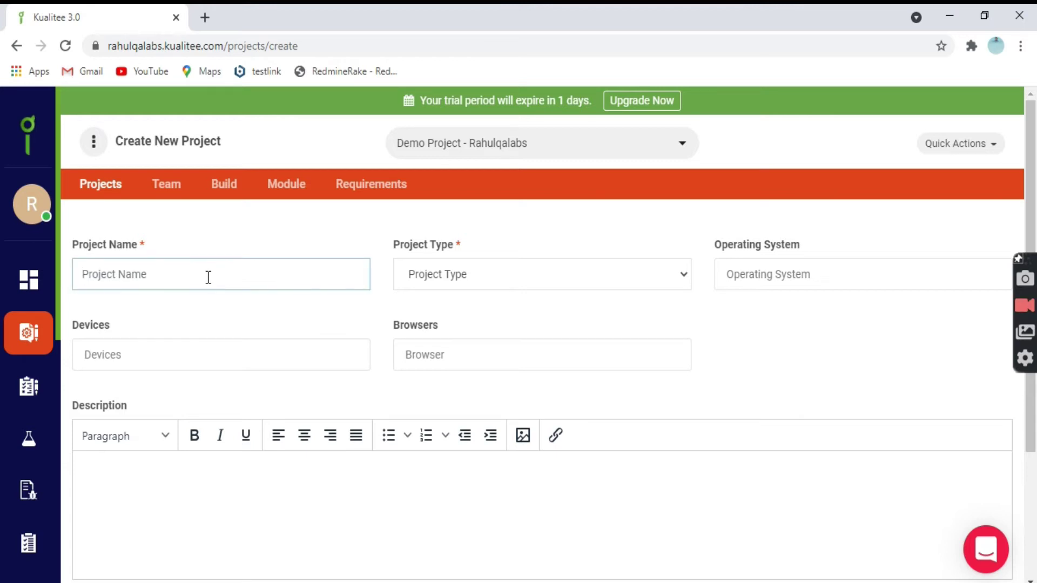
pyautogui.write('Demo p')
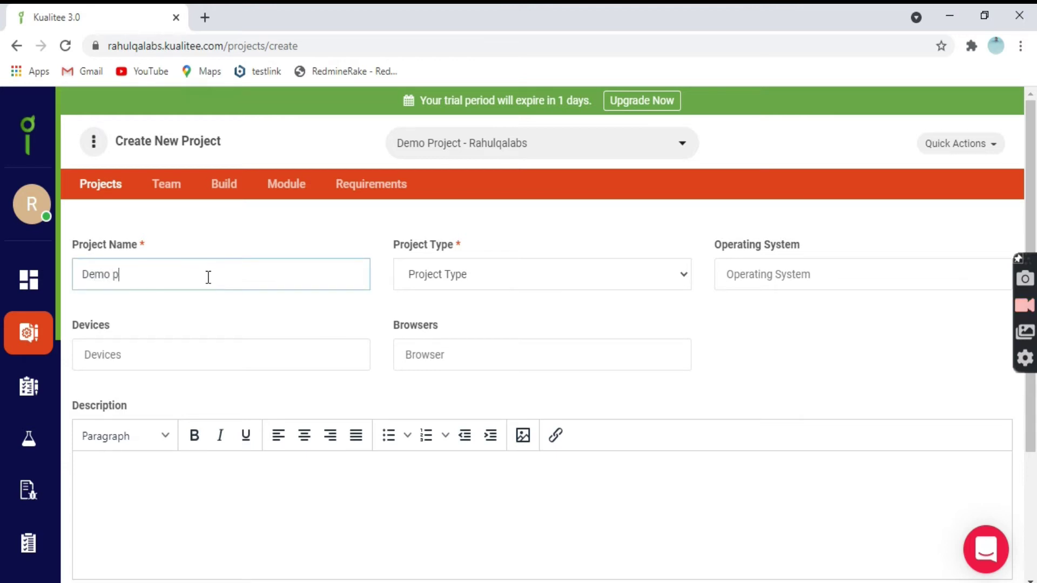
pyautogui.write('roject 1')
pyautogui.click(588, 277)
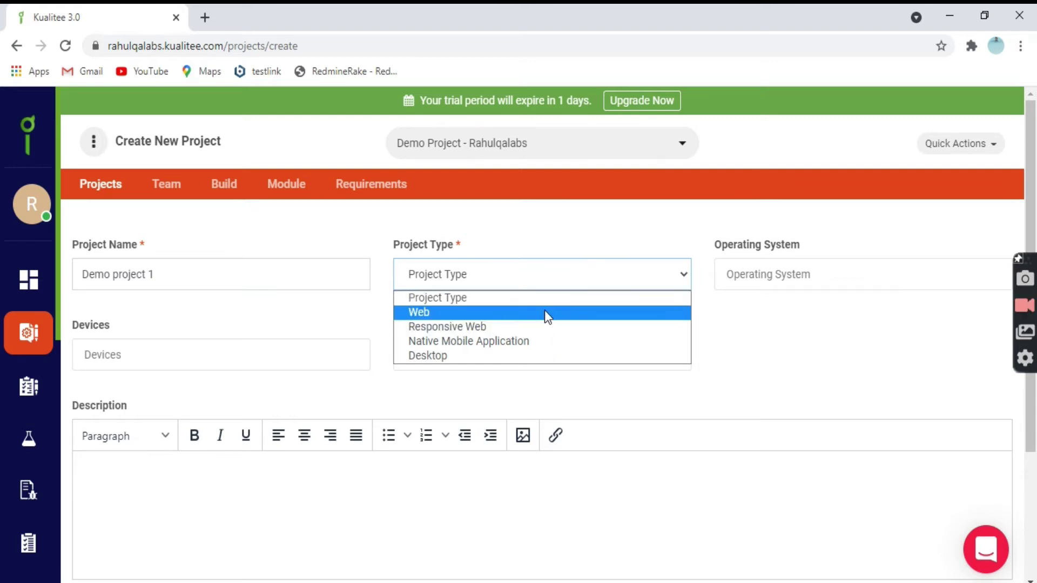
pyautogui.click(441, 359)
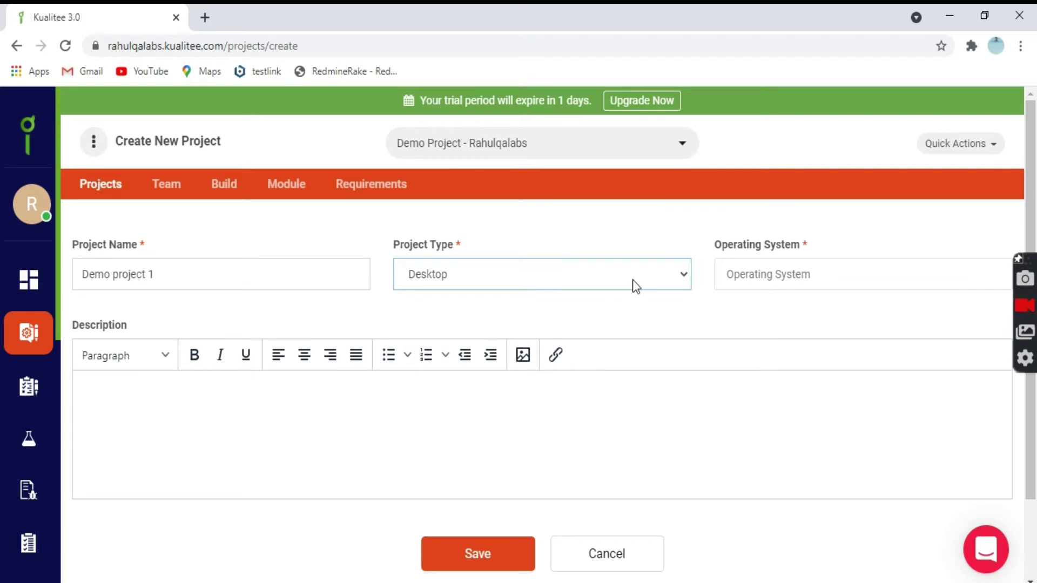
# - Switch the project type to Web, then to Native Mobile Application
pyautogui.click(534, 285)
pyautogui.click(468, 314)
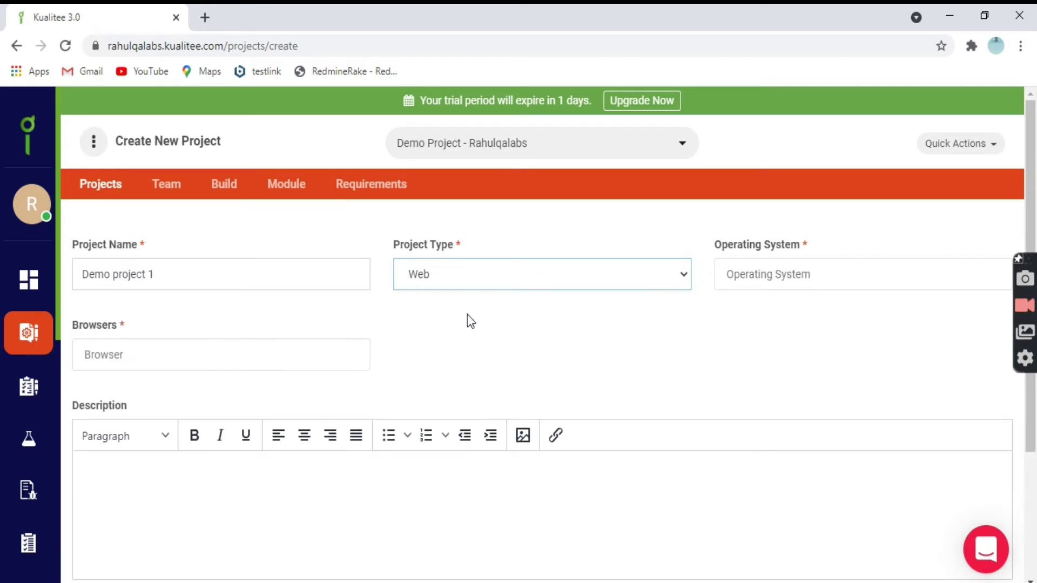
pyautogui.click(144, 354)
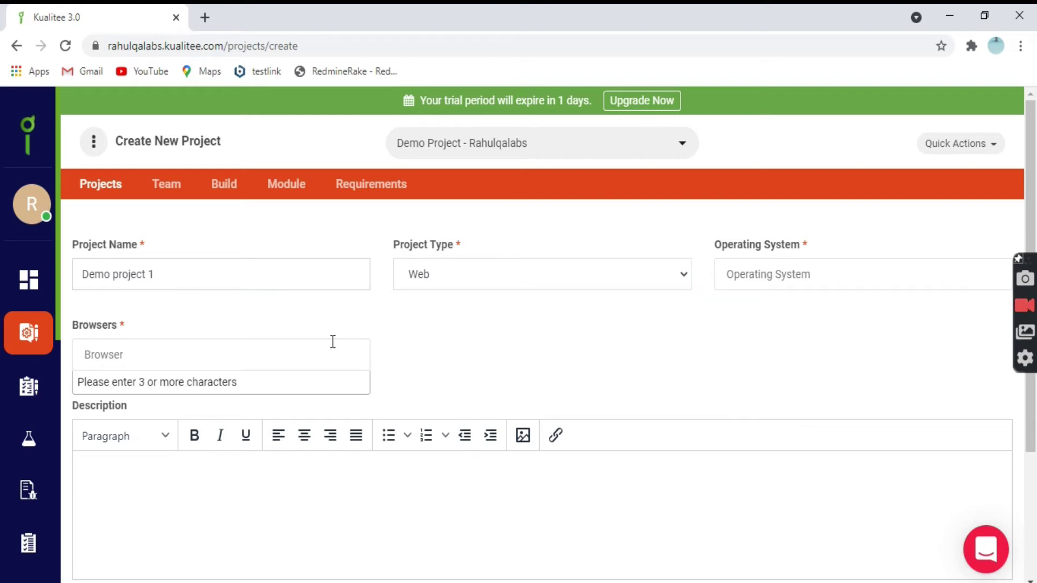
pyautogui.click(467, 305)
pyautogui.click(487, 277)
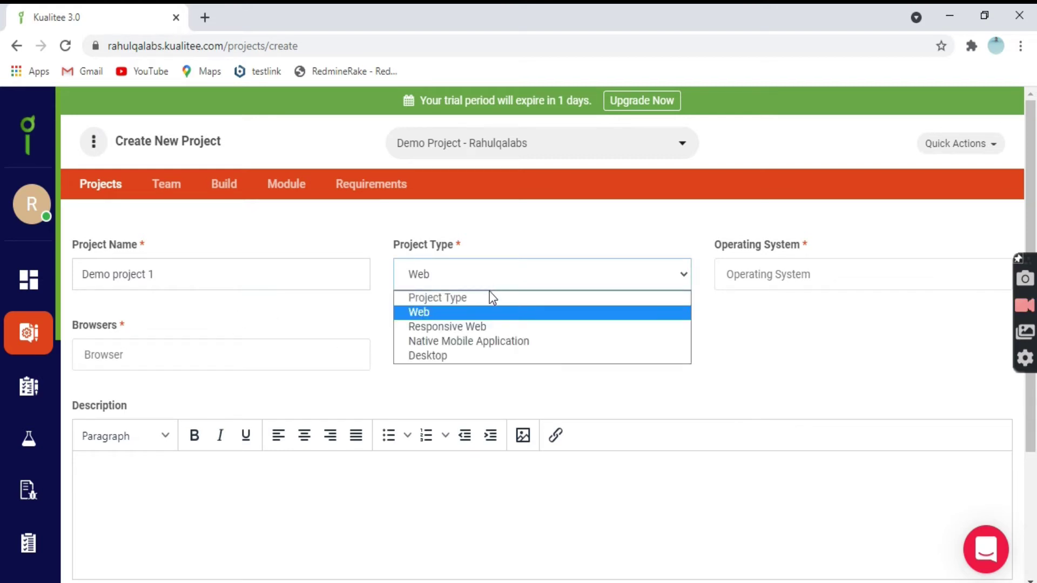
pyautogui.click(491, 343)
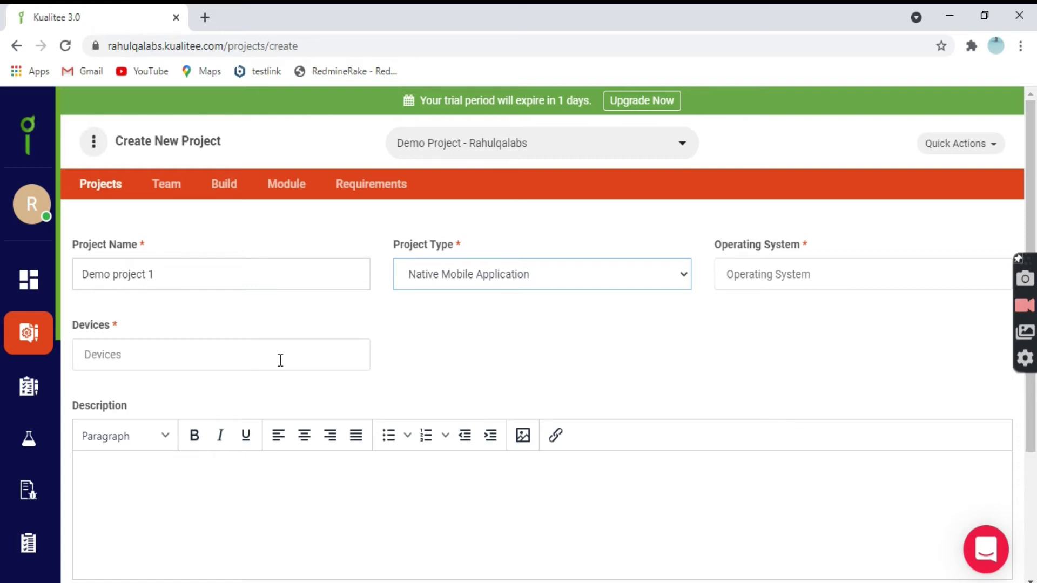
# - Abandon the device field and set the project type back to Desktop
pyautogui.click(222, 353)
pyautogui.click(525, 330)
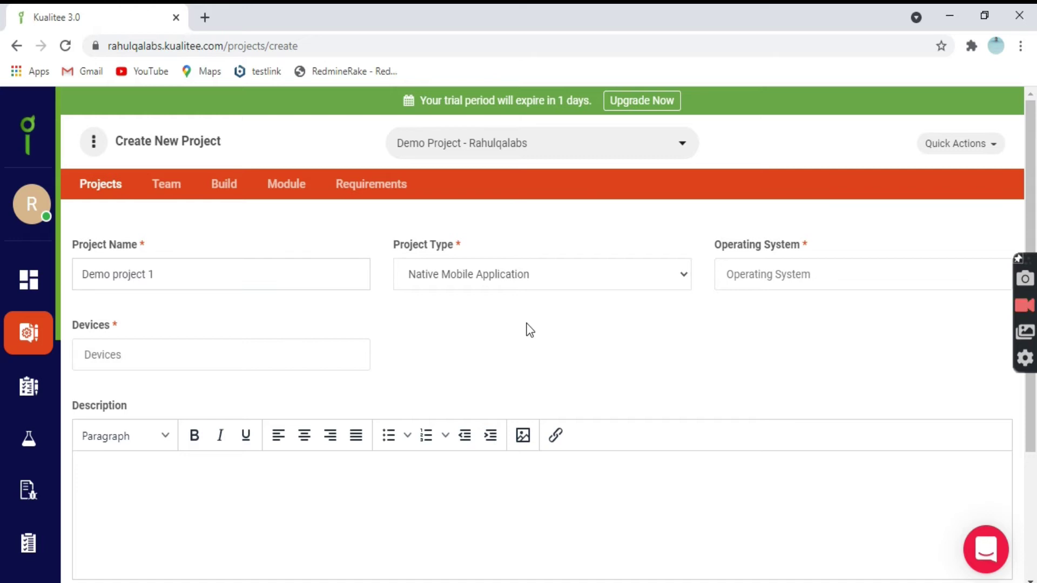
pyautogui.click(609, 276)
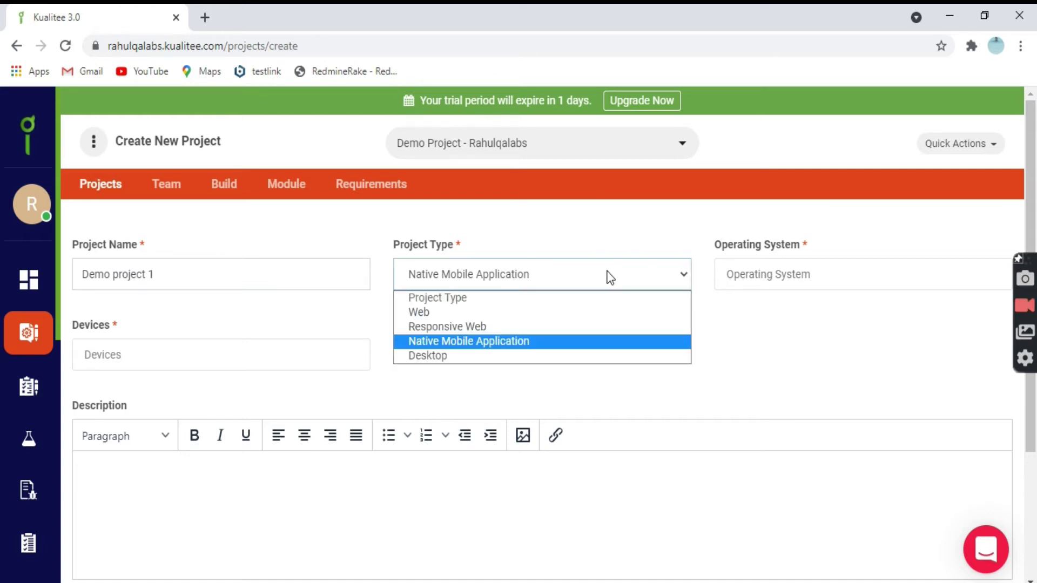
pyautogui.click(435, 357)
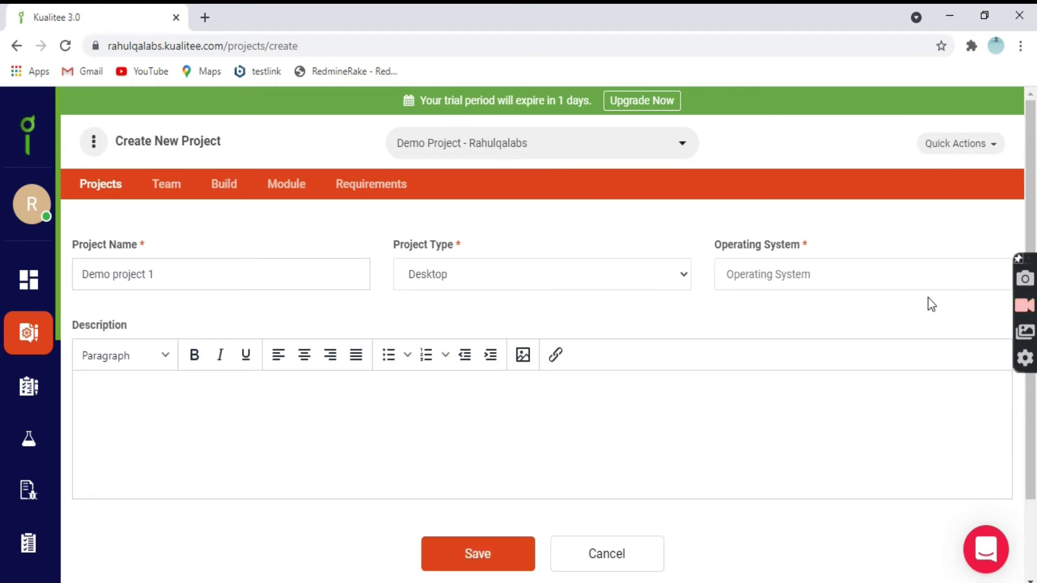
# - Set the operating system to Windows 10 by searching 'win'
pyautogui.click(824, 275)
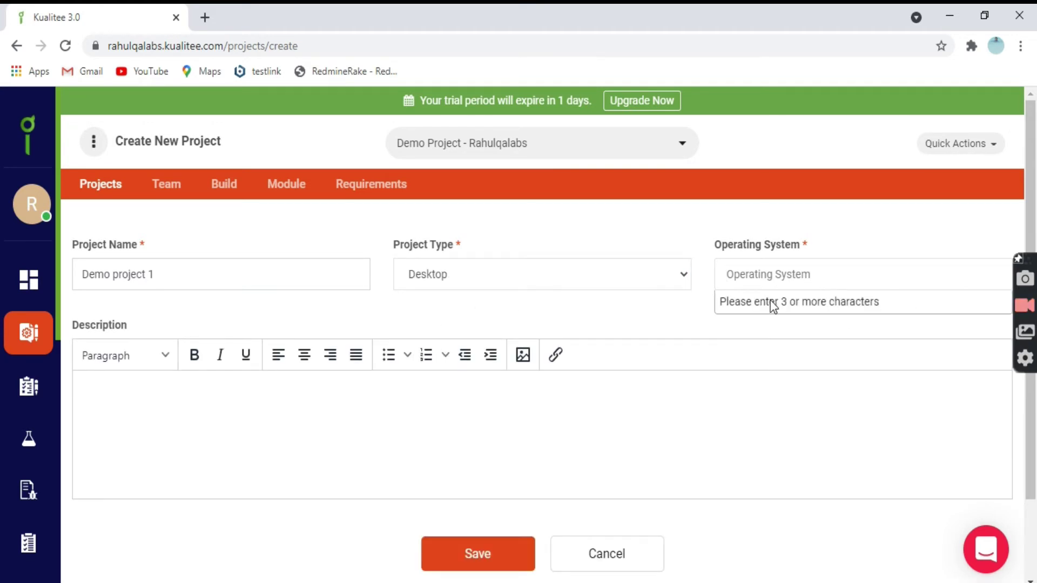
pyautogui.write('win')
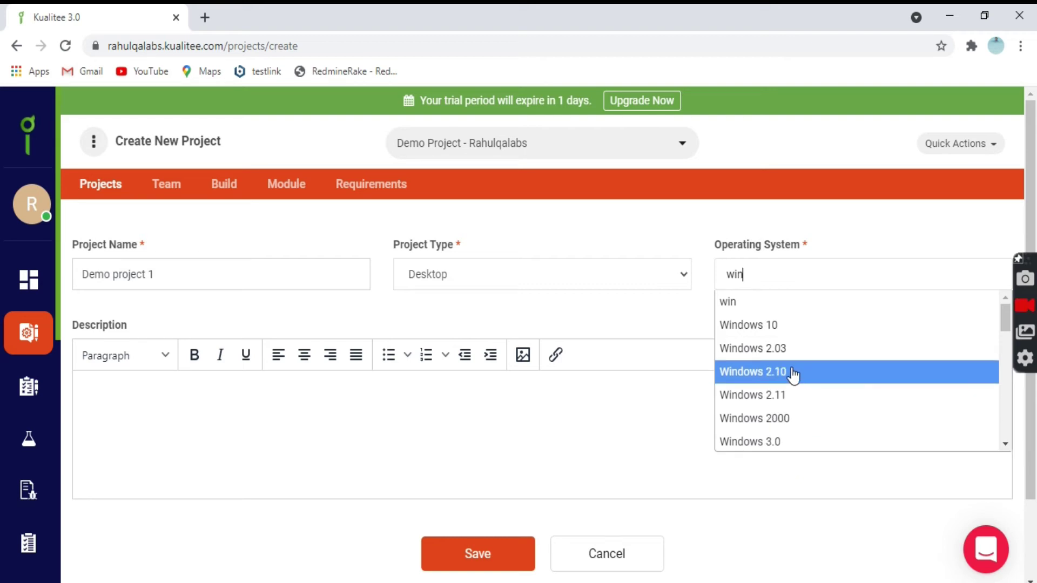
pyautogui.click(768, 327)
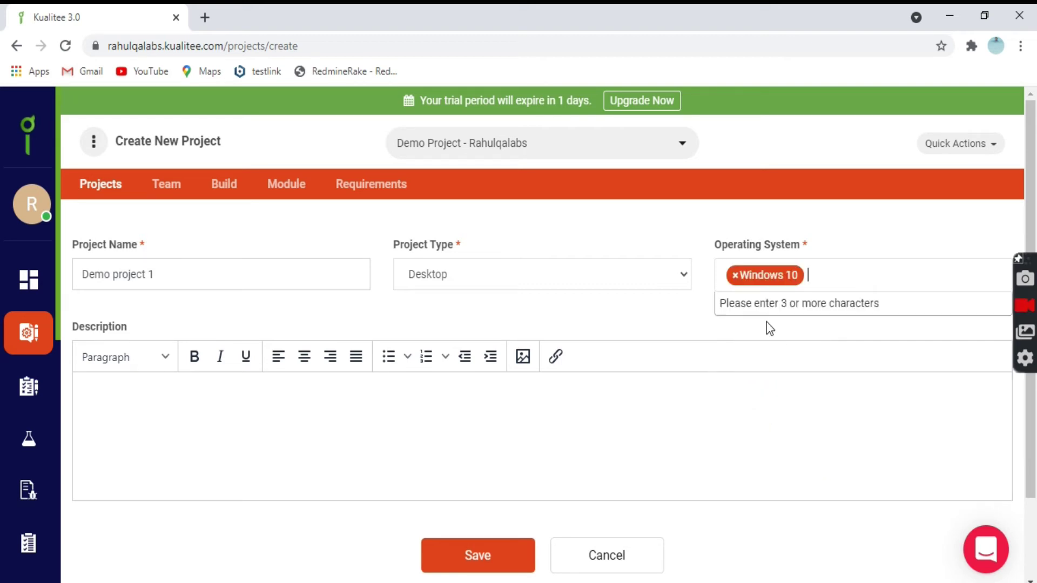
pyautogui.click(638, 315)
pyautogui.click(837, 274)
pyautogui.click(577, 325)
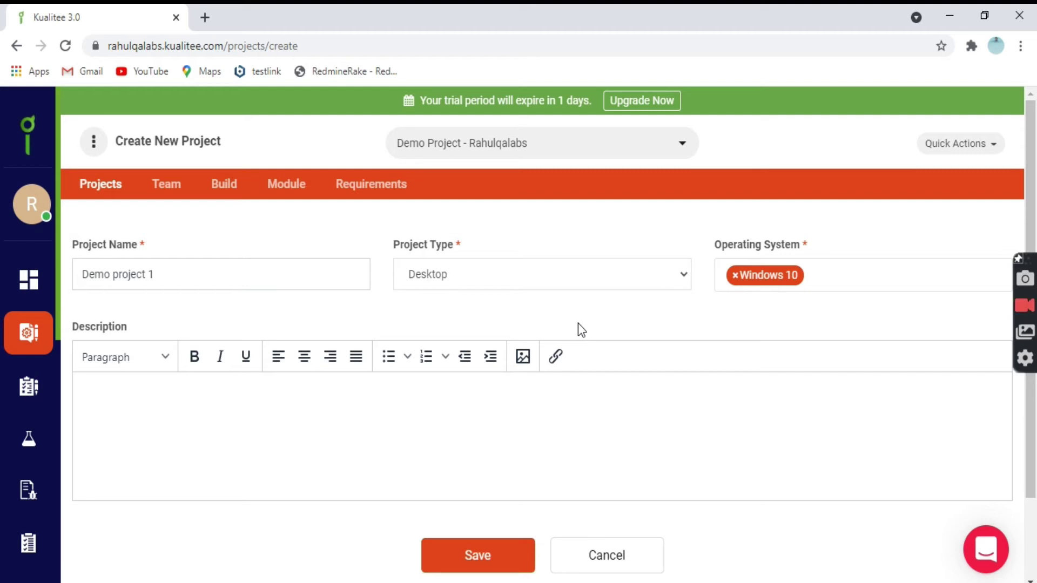
# - Enter the description 'Test Demo' and save the new project
pyautogui.click(316, 423)
pyautogui.write('Test')
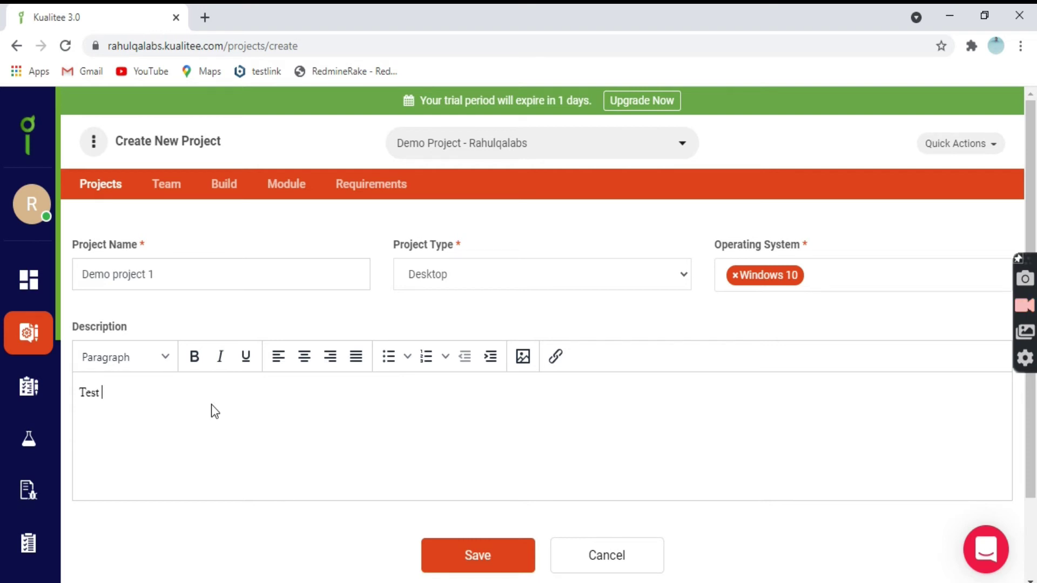
pyautogui.write('Demo')
pyautogui.scroll(-2, 564, 423)
pyautogui.click(460, 475)
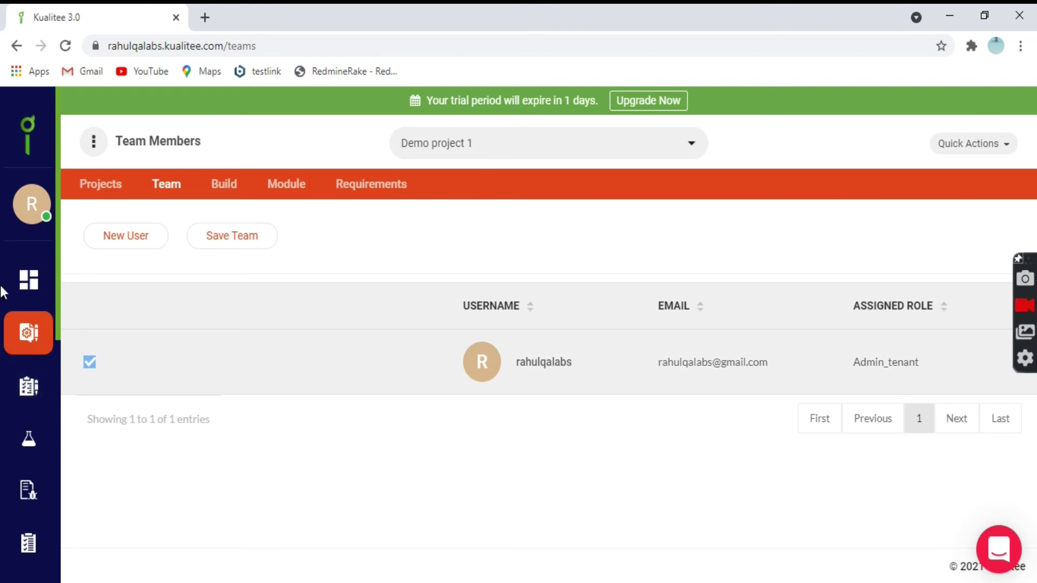
# - Return to the Projects list and select the Demo project 1 row
pyautogui.click(24, 345)
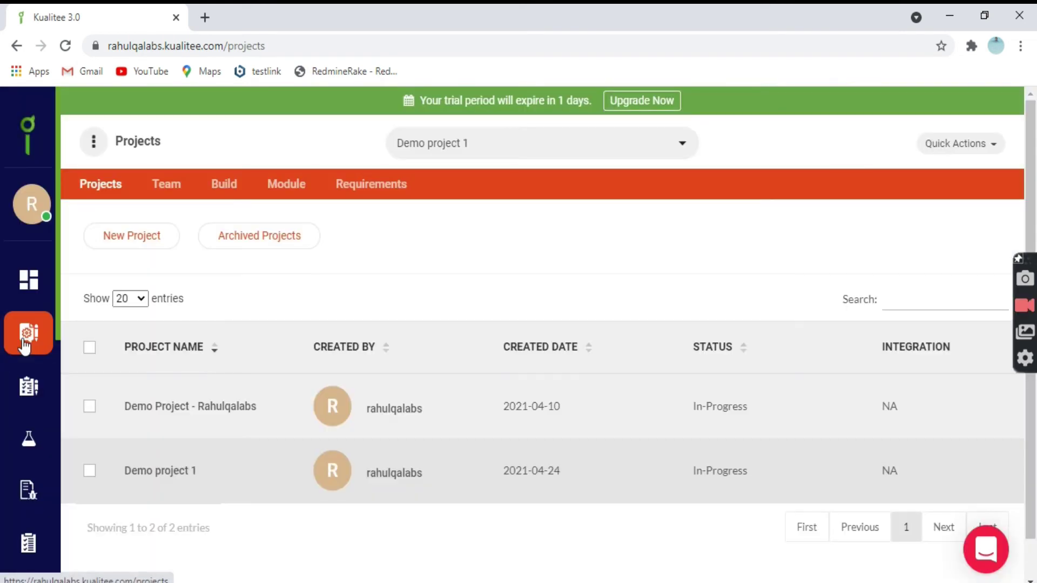
pyautogui.scroll(-1, 211, 434)
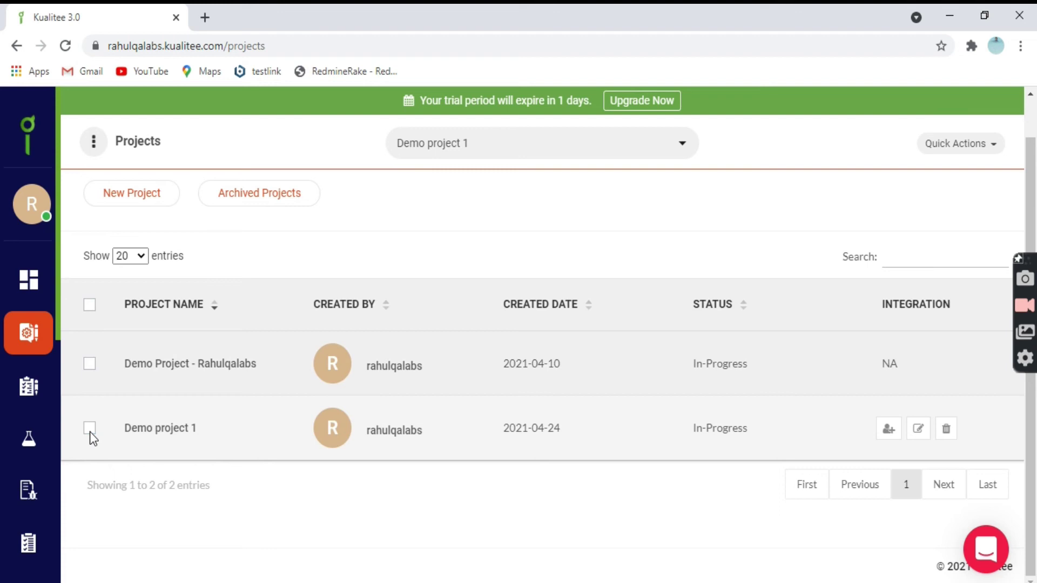
pyautogui.click(89, 432)
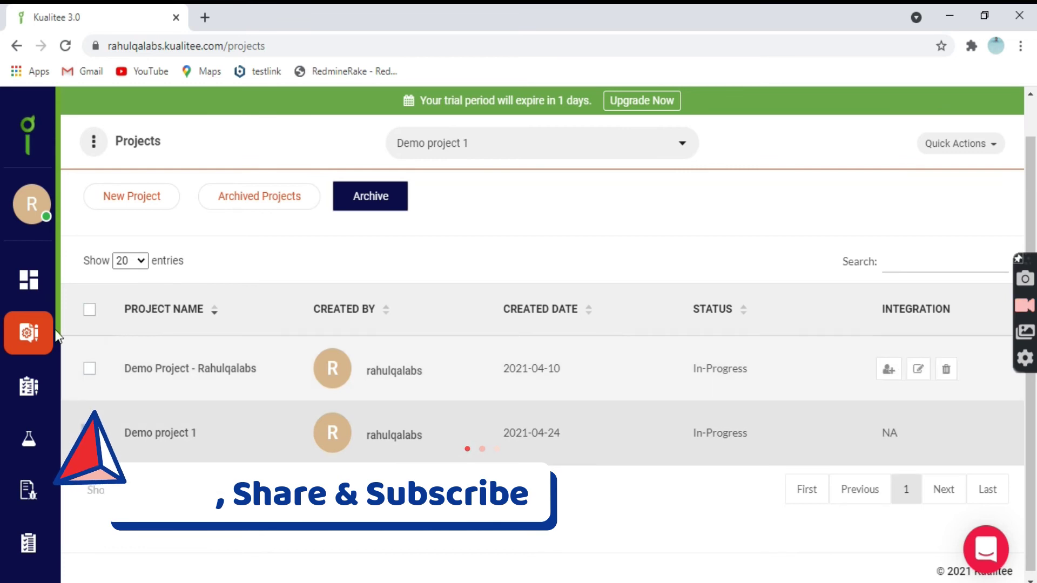
pyautogui.click(89, 432)
pyautogui.click(960, 143)
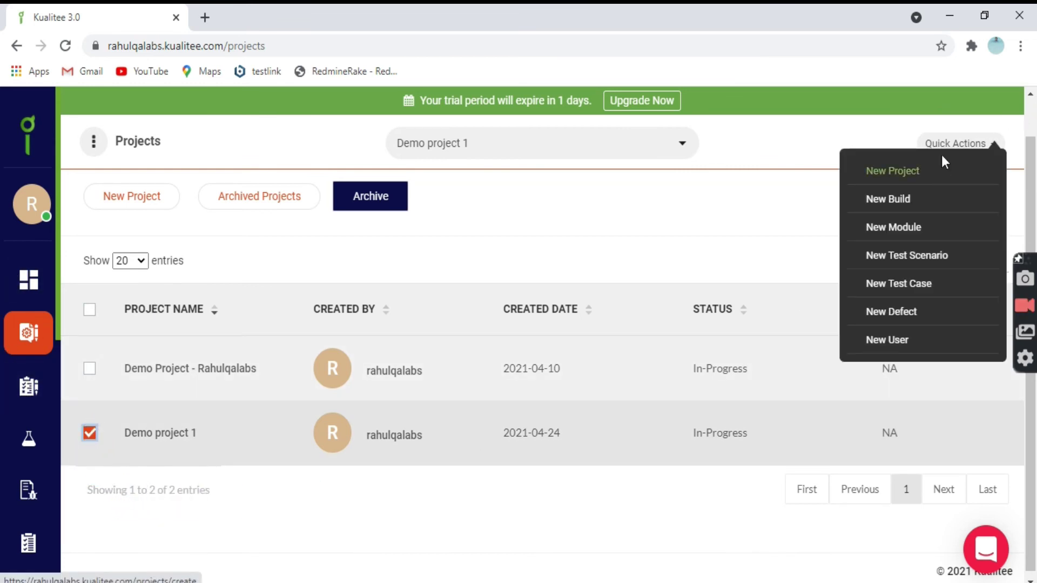
pyautogui.click(895, 165)
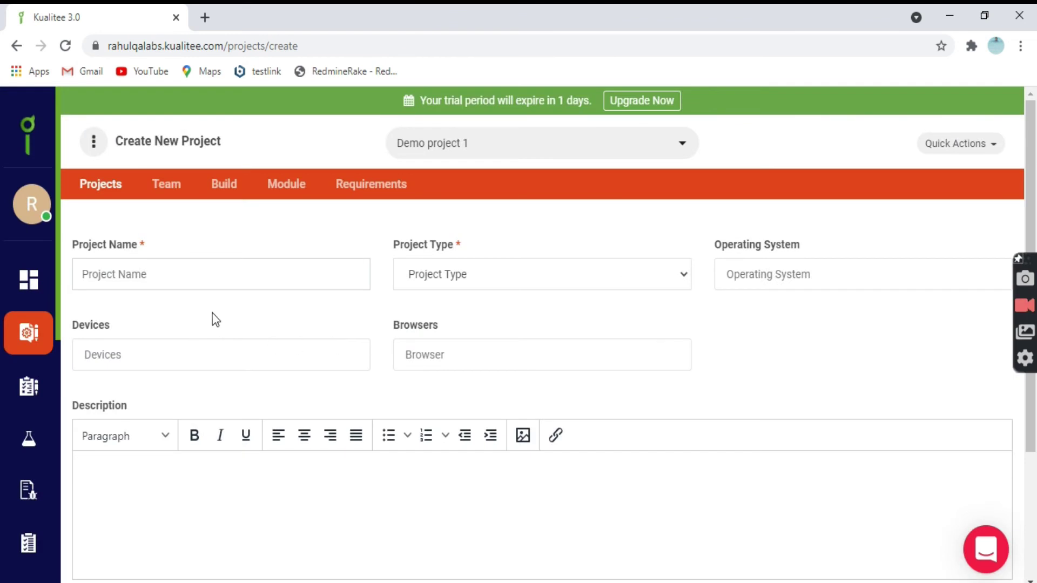
pyautogui.click(499, 277)
pyautogui.click(243, 277)
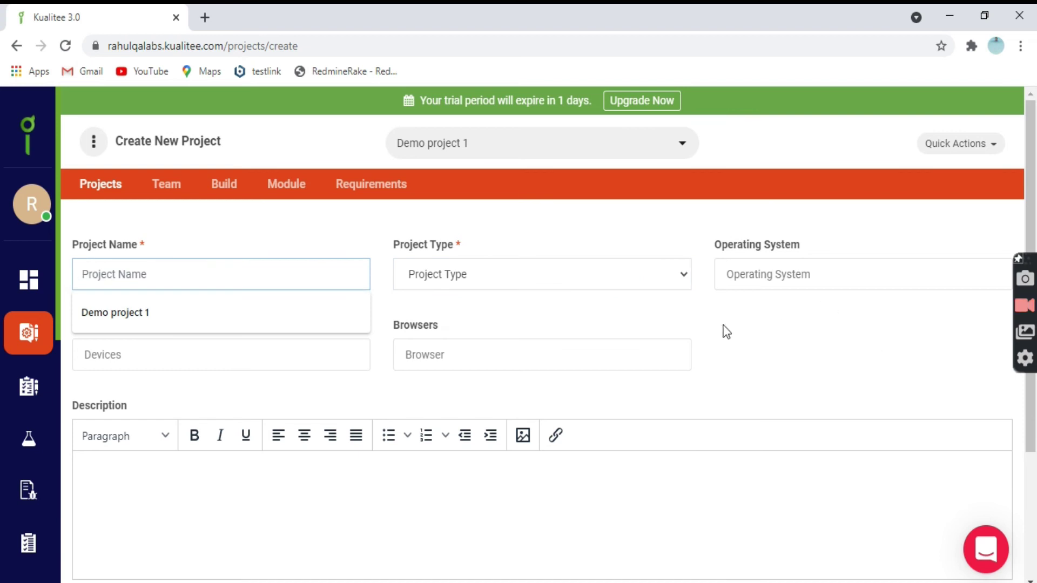
pyautogui.click(27, 334)
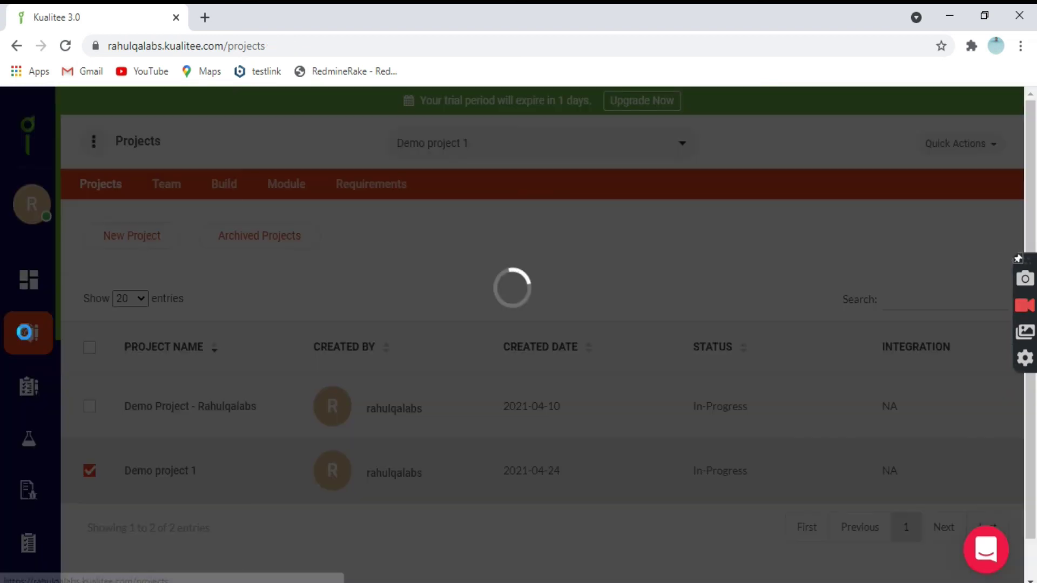
pyautogui.moveTo(518, 471)
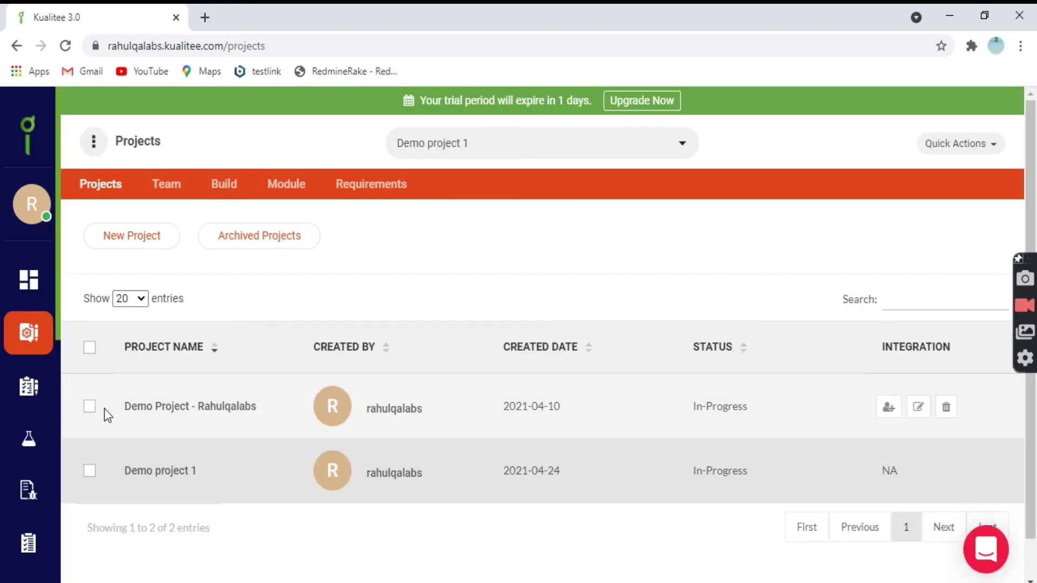
# - Archive Demo project 1 via its trash icon and confirm Delete in the dialog
pyautogui.click(91, 475)
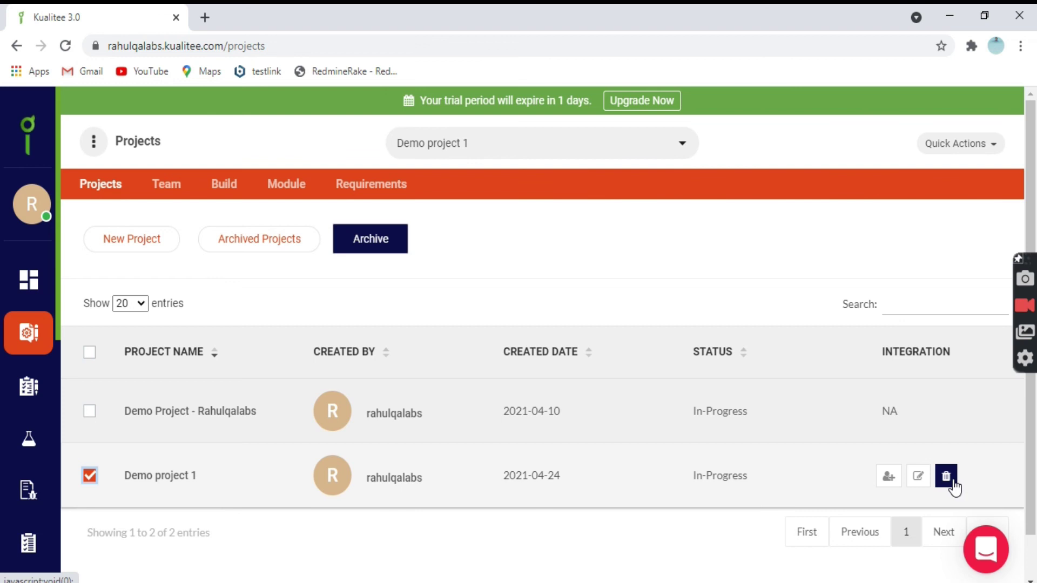
pyautogui.click(946, 478)
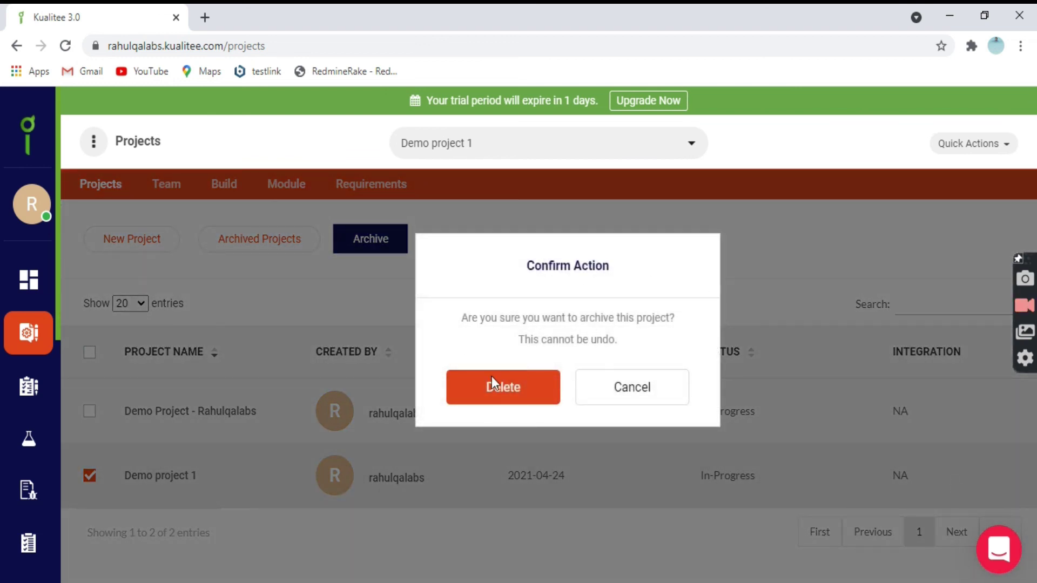
pyautogui.click(521, 386)
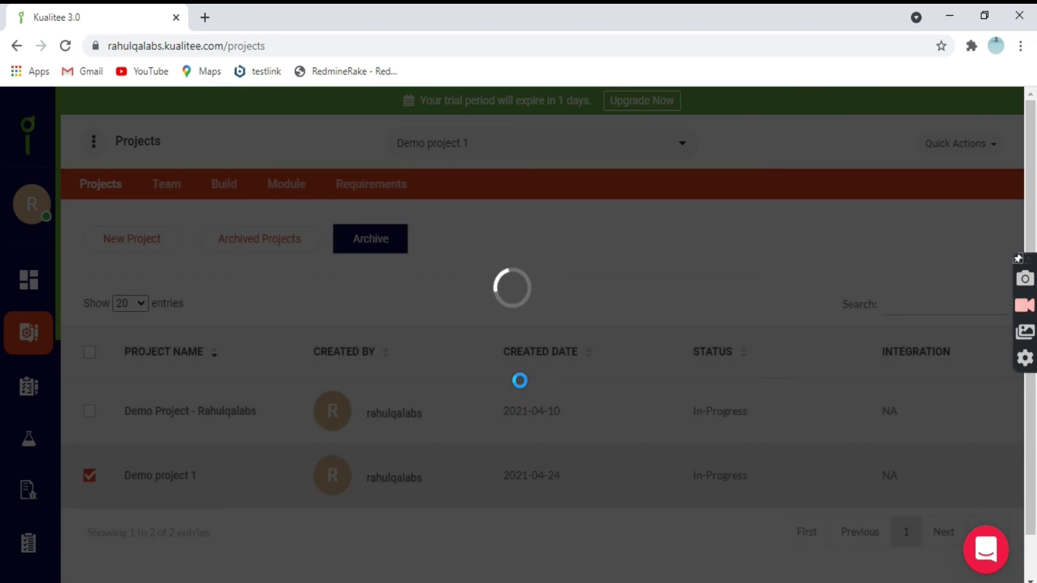